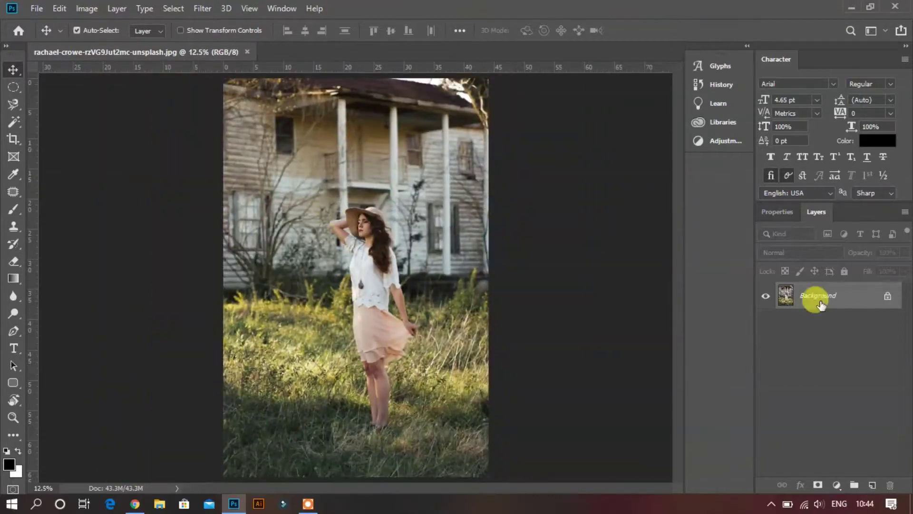
- Unlock and duplicate the layer, then set basic tone and lower highlights in Camera Raw
{"action": "left_click", "coordinate": [888, 296]}
{"action": "key", "text": "ctrl+j"}
{"action": "left_click", "coordinate": [202, 8]}
{"action": "left_click", "coordinate": [240, 87]}
{"action": "left_click_drag", "start_coordinate": [740, 316], "coordinate": [714, 316]}
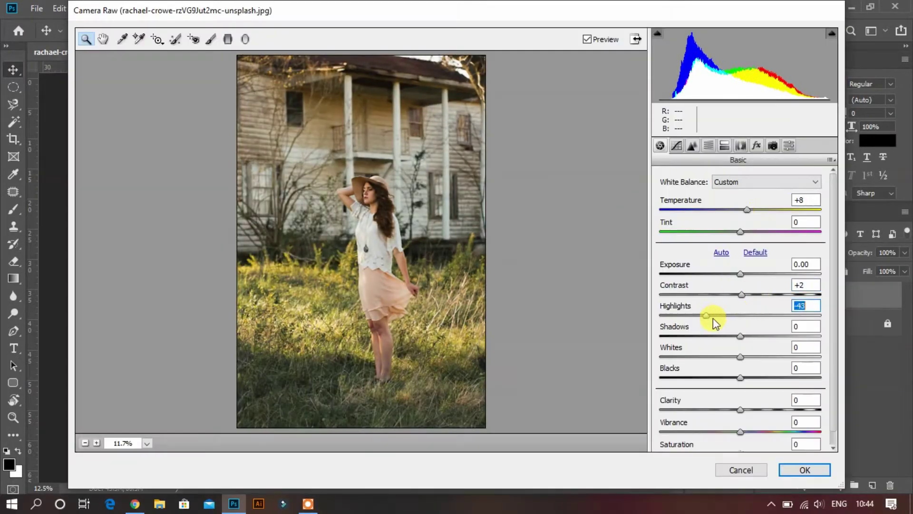
{"action": "mouse_move", "coordinate": [741, 410]}
{"action": "left_mouse_down"}
{"action": "mouse_move", "coordinate": [764, 409]}
{"action": "mouse_move", "coordinate": [761, 431]}
{"action": "left_mouse_up"}
- Shift the Reds, Oranges and Yellows/Greens hues in Camera Raw's HSL panel
{"action": "left_click", "coordinate": [708, 145]}
{"action": "left_click_drag", "start_coordinate": [745, 240], "coordinate": [795, 240]}
{"action": "mouse_move", "coordinate": [745, 262]}
{"action": "left_mouse_down"}
{"action": "mouse_move", "coordinate": [726, 262]}
{"action": "mouse_move", "coordinate": [795, 306]}
{"action": "left_mouse_up"}
{"action": "left_click_drag", "start_coordinate": [744, 351], "coordinate": [791, 351]}
- Adjust Oranges and Purples saturation, and Oranges, Greens/Aquas and Purples luminance
{"action": "left_click", "coordinate": [698, 196]}
{"action": "mouse_move", "coordinate": [745, 262]}
{"action": "left_mouse_down"}
{"action": "mouse_move", "coordinate": [773, 284]}
{"action": "mouse_move", "coordinate": [770, 306]}
{"action": "left_mouse_up"}
{"action": "left_click_drag", "start_coordinate": [745, 372], "coordinate": [711, 373]}
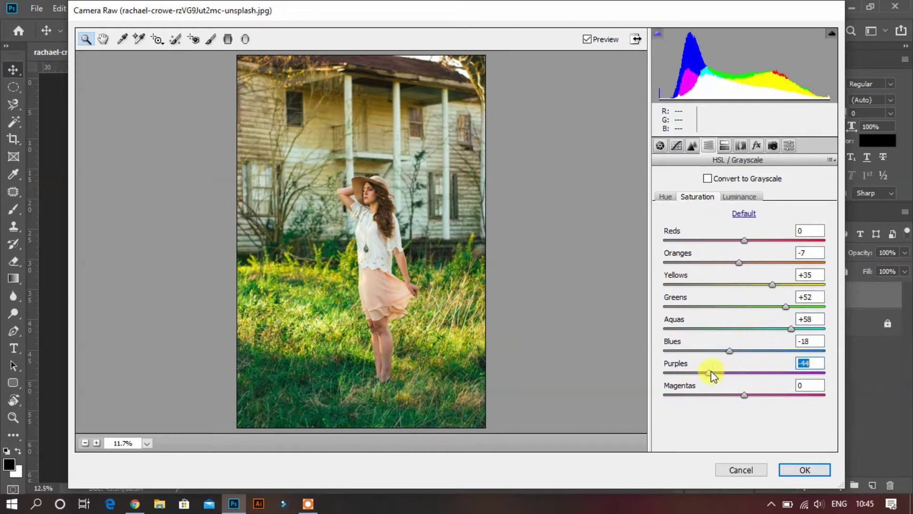
{"action": "left_click", "coordinate": [739, 197]}
{"action": "left_click_drag", "start_coordinate": [744, 262], "coordinate": [771, 262]}
{"action": "left_click_drag", "start_coordinate": [745, 306], "coordinate": [794, 306]}
{"action": "left_click_drag", "start_coordinate": [744, 372], "coordinate": [782, 372]}
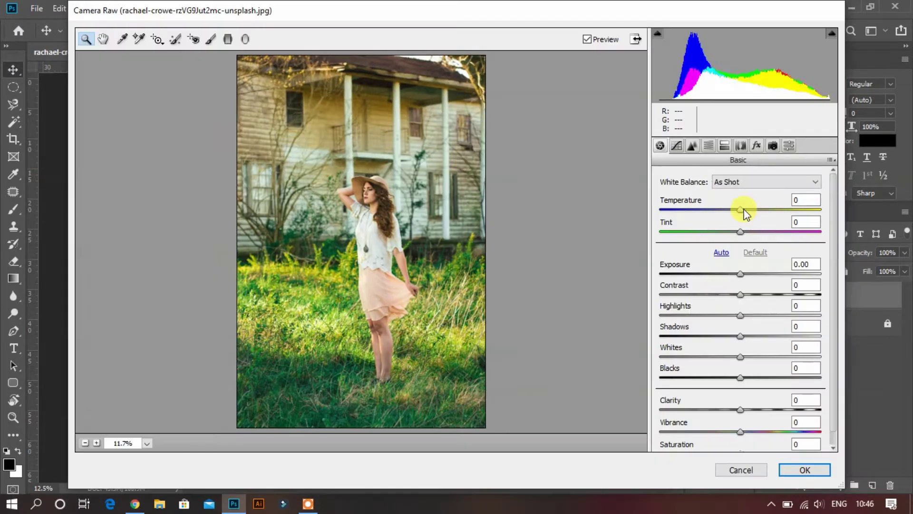
- Make a trial second grading pass shifting hues and Oranges/Purples luminance
{"action": "left_click", "coordinate": [709, 145]}
{"action": "left_click_drag", "start_coordinate": [745, 284], "coordinate": [725, 285]}
{"action": "left_click_drag", "start_coordinate": [744, 262], "coordinate": [717, 262]}
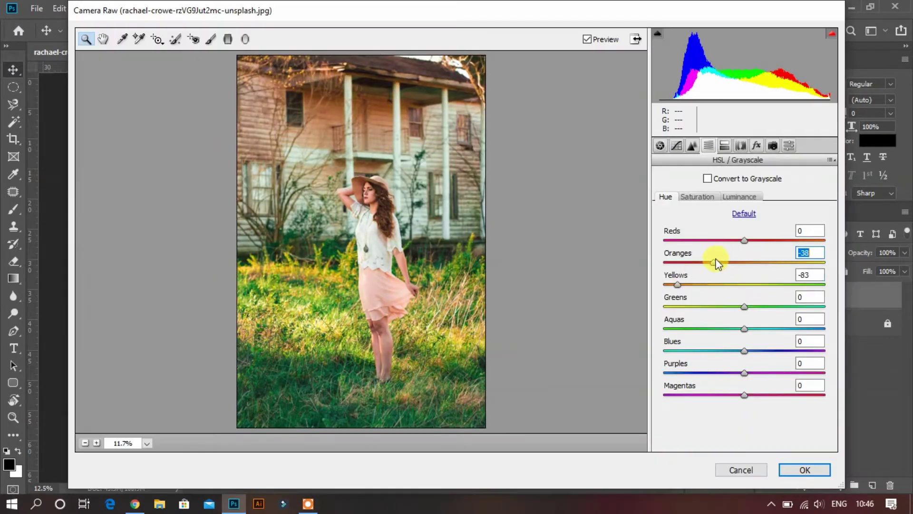
{"action": "left_click_drag", "start_coordinate": [744, 307], "coordinate": [714, 307]}
{"action": "left_click_drag", "start_coordinate": [744, 372], "coordinate": [765, 372]}
{"action": "left_click", "coordinate": [739, 196]}
{"action": "left_click_drag", "start_coordinate": [744, 262], "coordinate": [756, 262]}
{"action": "left_click_drag", "start_coordinate": [744, 306], "coordinate": [728, 307]}
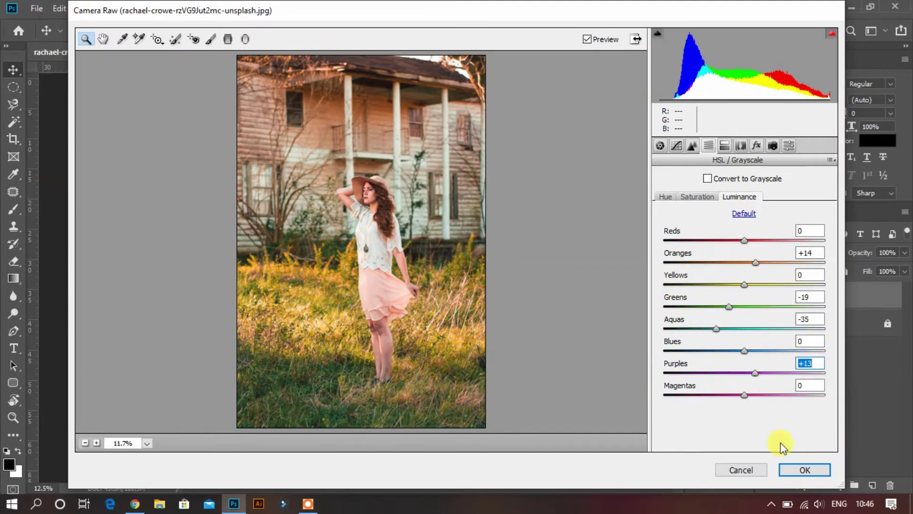
- Apply the trial Camera Raw grade, then undo it
{"action": "left_click", "coordinate": [805, 470]}
{"action": "key", "text": "b"}
{"action": "key", "text": "ctrl+z"}
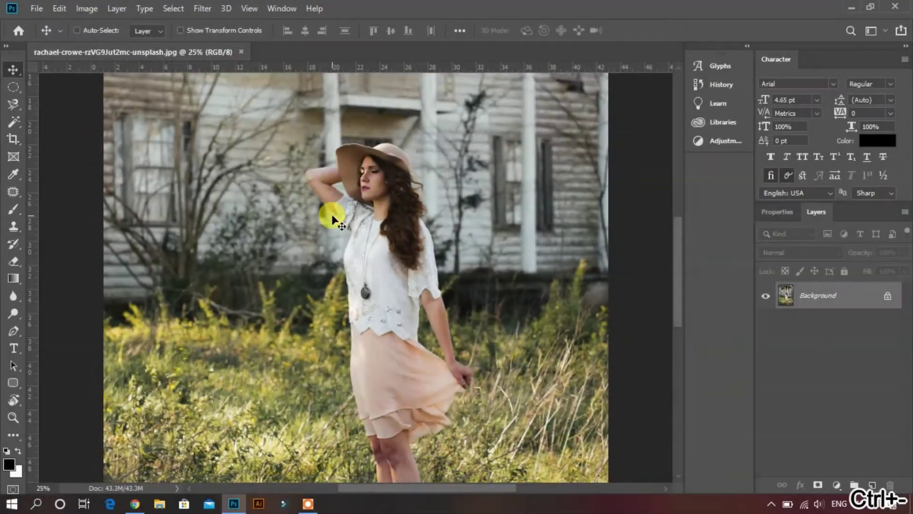
- Zoom out, make Layer 0, stack a duplicate above it, lock Layer 0, select the copy
{"action": "key", "text": "ctrl+minus"}
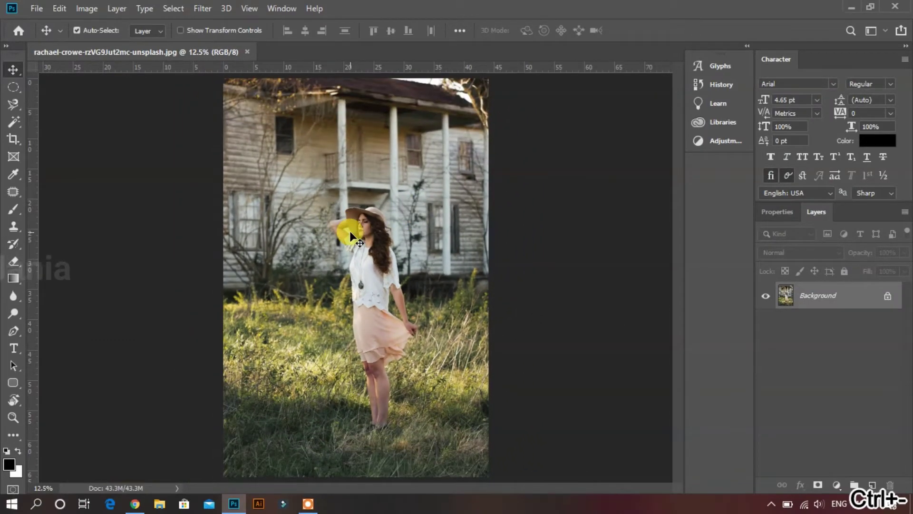
{"action": "left_click", "coordinate": [888, 295]}
{"action": "key", "text": "ctrl+j"}
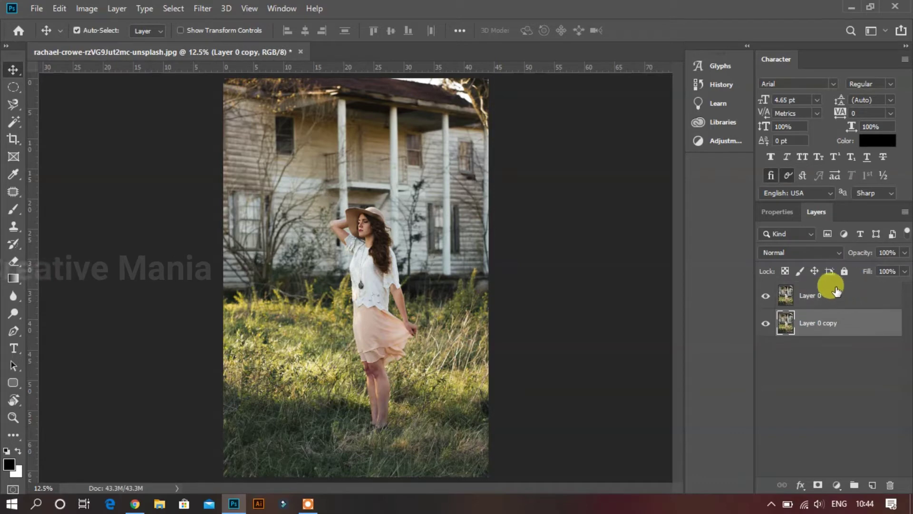
{"action": "mouse_move", "coordinate": [832, 286]}
{"action": "left_mouse_down"}
{"action": "mouse_move", "coordinate": [841, 321]}
{"action": "mouse_move", "coordinate": [837, 314]}
{"action": "left_mouse_up"}
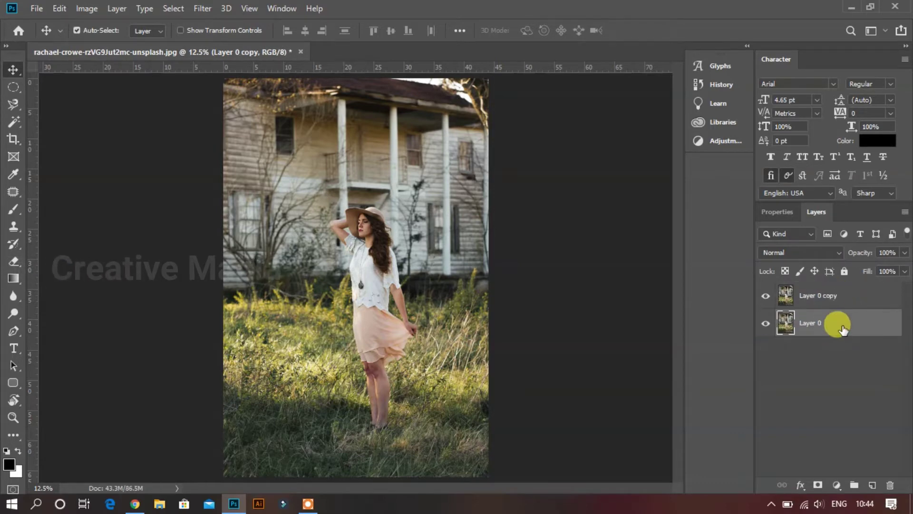
{"action": "left_click", "coordinate": [848, 270]}
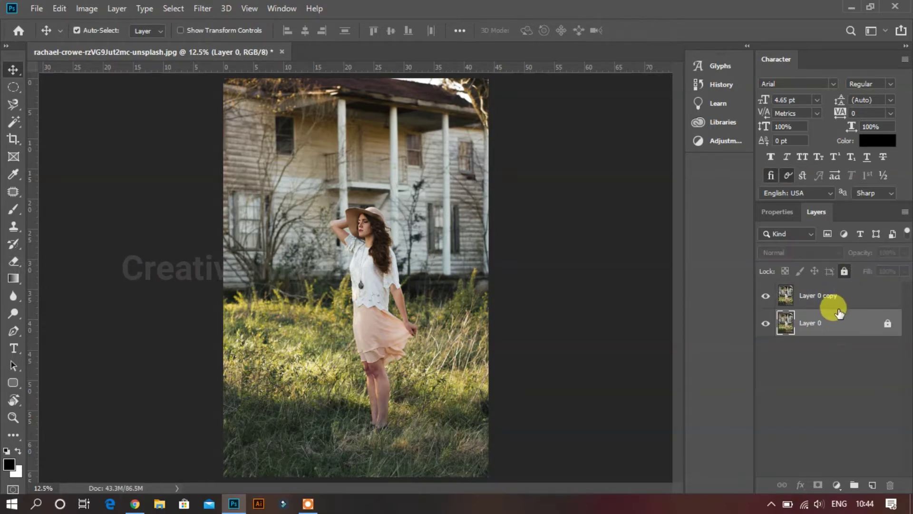
{"action": "left_click", "coordinate": [837, 295]}
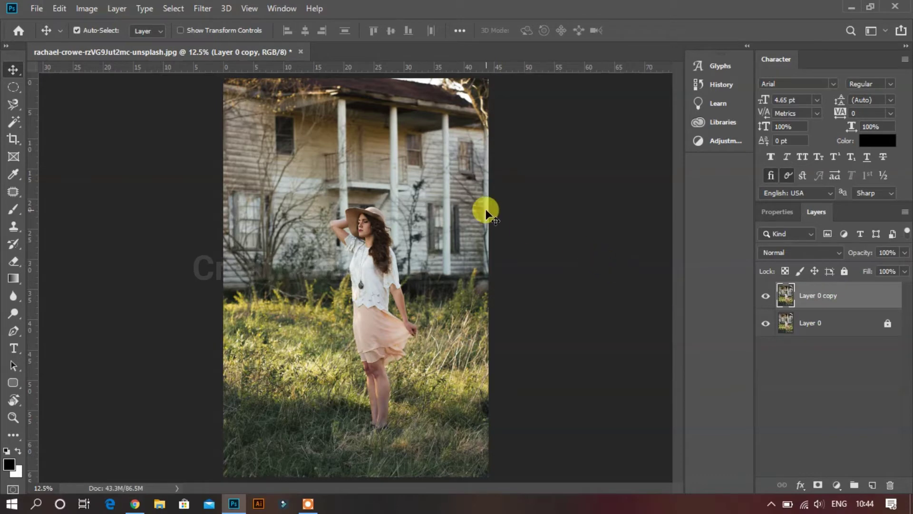
{"action": "left_click", "coordinate": [208, 7]}
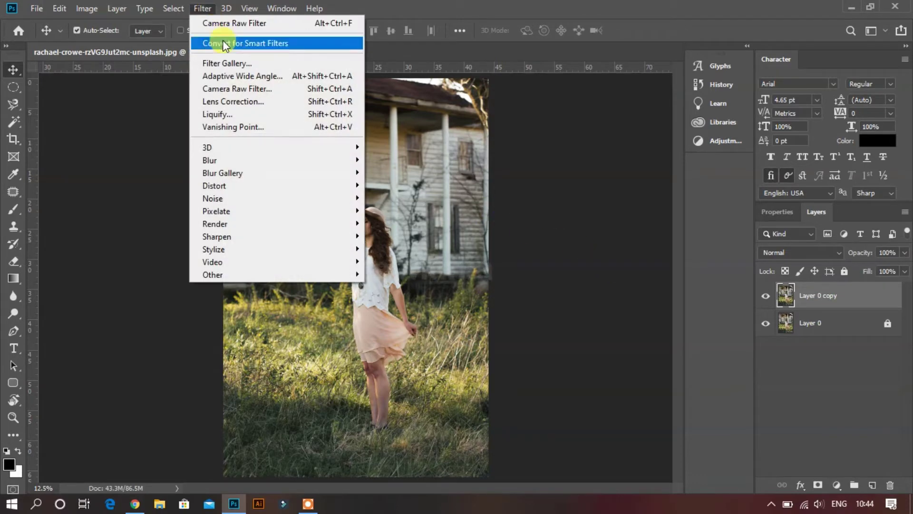
- In Camera Raw Basic, set temperature +8, shadows +33, blacks +38, clarity +22, vibrance +34
{"action": "left_click", "coordinate": [242, 89]}
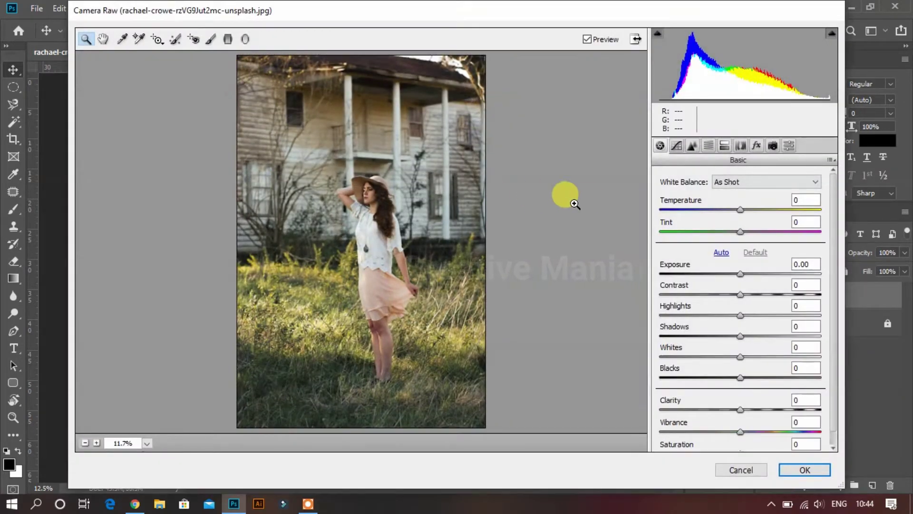
{"action": "left_click_drag", "start_coordinate": [741, 212], "coordinate": [747, 212]}
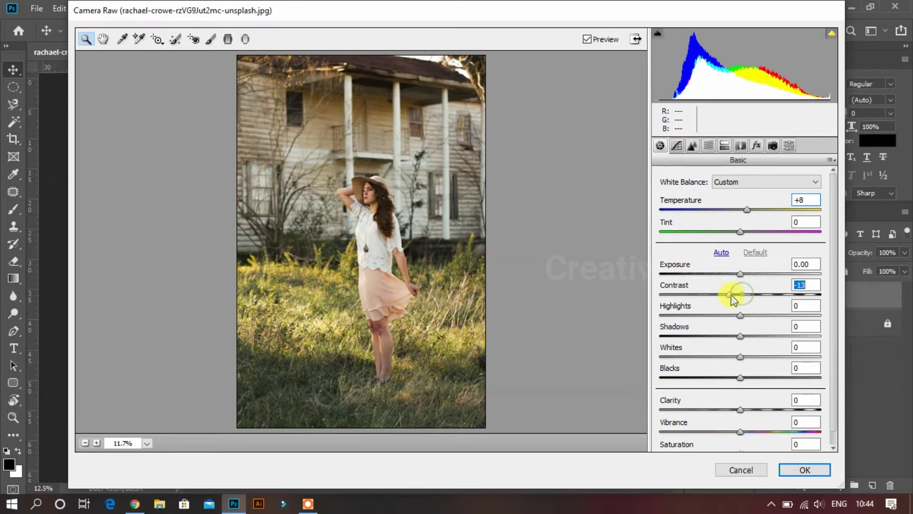
{"action": "mouse_move", "coordinate": [743, 295]}
{"action": "left_mouse_down"}
{"action": "mouse_move", "coordinate": [707, 316]}
{"action": "mouse_move", "coordinate": [764, 335]}
{"action": "mouse_move", "coordinate": [728, 318]}
{"action": "left_mouse_up"}
{"action": "left_click", "coordinate": [740, 336]}
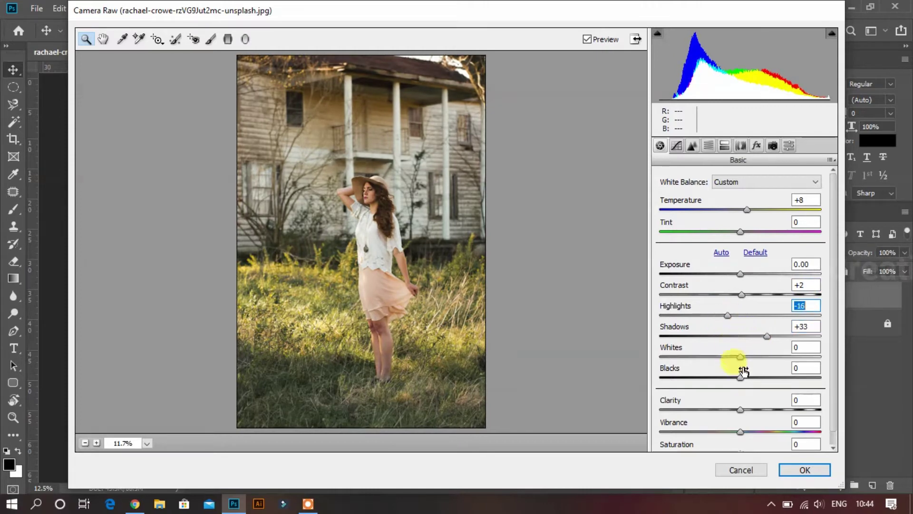
{"action": "left_click_drag", "start_coordinate": [747, 377], "coordinate": [775, 378]}
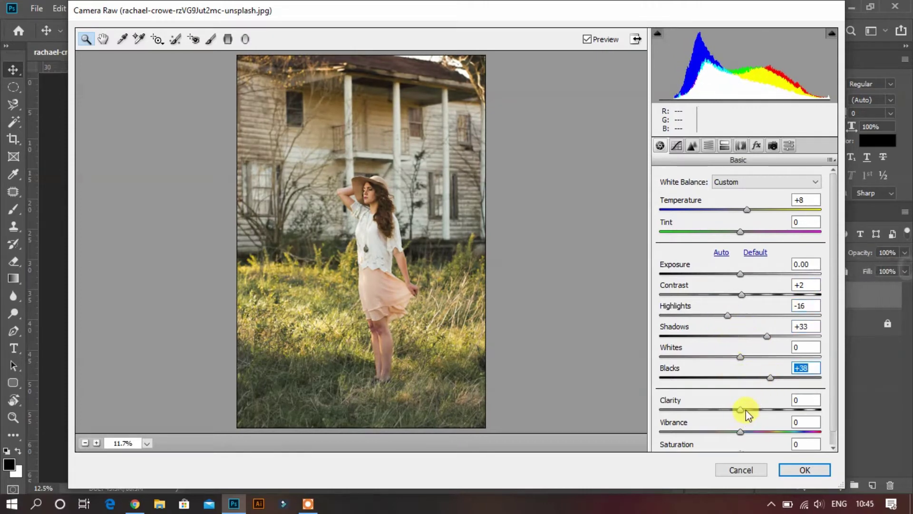
{"action": "mouse_move", "coordinate": [745, 410]}
{"action": "left_mouse_down"}
{"action": "mouse_move", "coordinate": [777, 410]}
{"action": "mouse_move", "coordinate": [758, 410]}
{"action": "mouse_move", "coordinate": [765, 434]}
{"action": "left_mouse_up"}
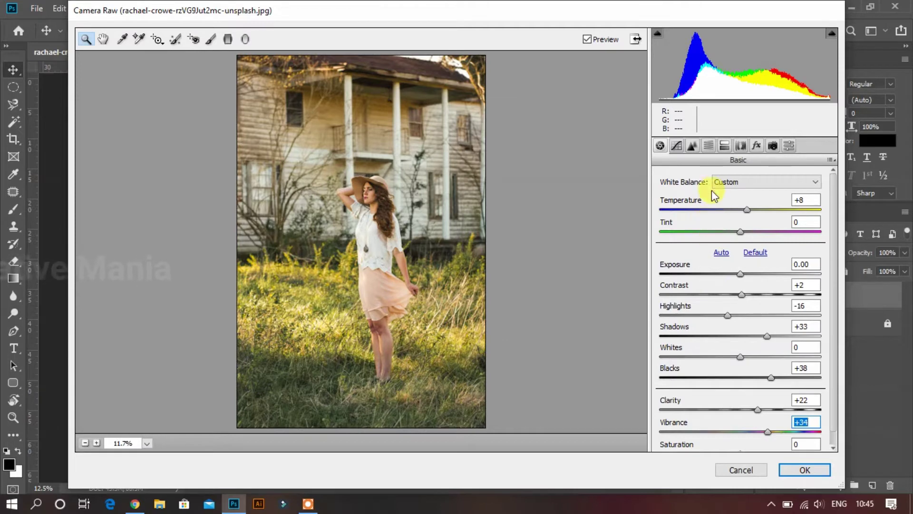
{"action": "left_click", "coordinate": [707, 145]}
- Set hue shifts: reds +63, yellows +31, greens +92, blues +73, turning the grass vivid green
{"action": "left_click_drag", "start_coordinate": [744, 240], "coordinate": [795, 240]}
{"action": "left_click_drag", "start_coordinate": [750, 262], "coordinate": [799, 267]}
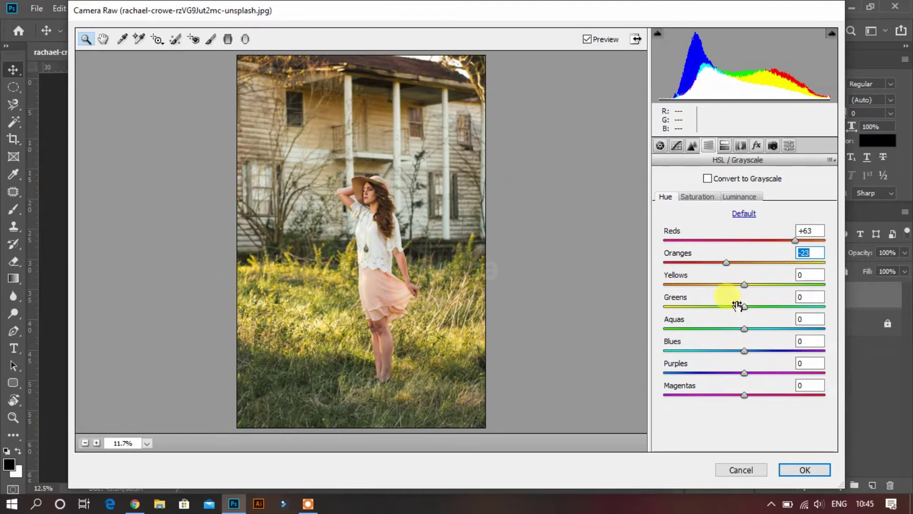
{"action": "mouse_move", "coordinate": [739, 284]}
{"action": "left_mouse_down"}
{"action": "mouse_move", "coordinate": [810, 286]}
{"action": "mouse_move", "coordinate": [759, 282]}
{"action": "mouse_move", "coordinate": [817, 307]}
{"action": "left_mouse_up"}
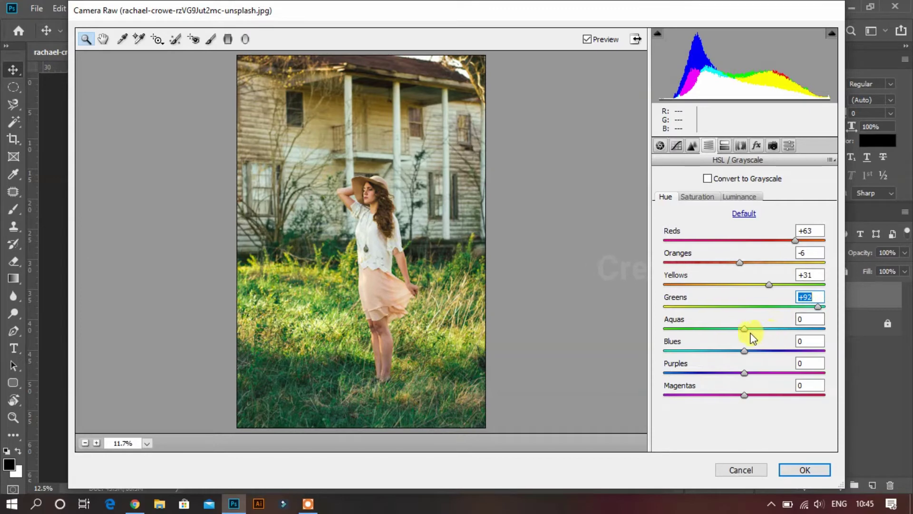
{"action": "left_click_drag", "start_coordinate": [771, 333], "coordinate": [795, 328]}
{"action": "mouse_move", "coordinate": [745, 350]}
{"action": "left_mouse_down"}
{"action": "mouse_move", "coordinate": [788, 354]}
{"action": "mouse_move", "coordinate": [718, 372]}
{"action": "mouse_move", "coordinate": [774, 396]}
{"action": "left_mouse_up"}
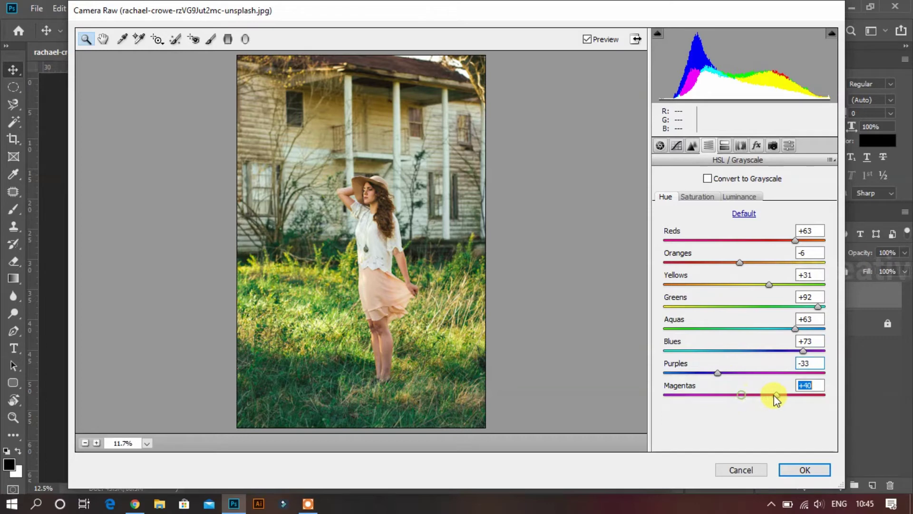
{"action": "left_click", "coordinate": [703, 197]}
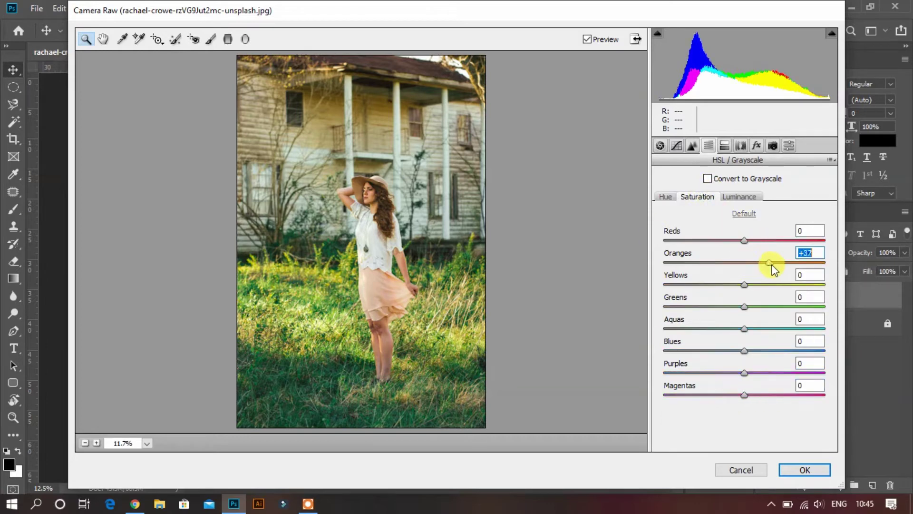
- Set saturation: yellows +35, greens +52, aquas +58, blues -18, purples -54, magentas +22
{"action": "mouse_move", "coordinate": [769, 268]}
{"action": "left_mouse_down"}
{"action": "mouse_move", "coordinate": [745, 268]}
{"action": "mouse_move", "coordinate": [796, 288]}
{"action": "mouse_move", "coordinate": [774, 285]}
{"action": "mouse_move", "coordinate": [785, 306]}
{"action": "left_mouse_up"}
{"action": "left_click_drag", "start_coordinate": [745, 328], "coordinate": [763, 329]}
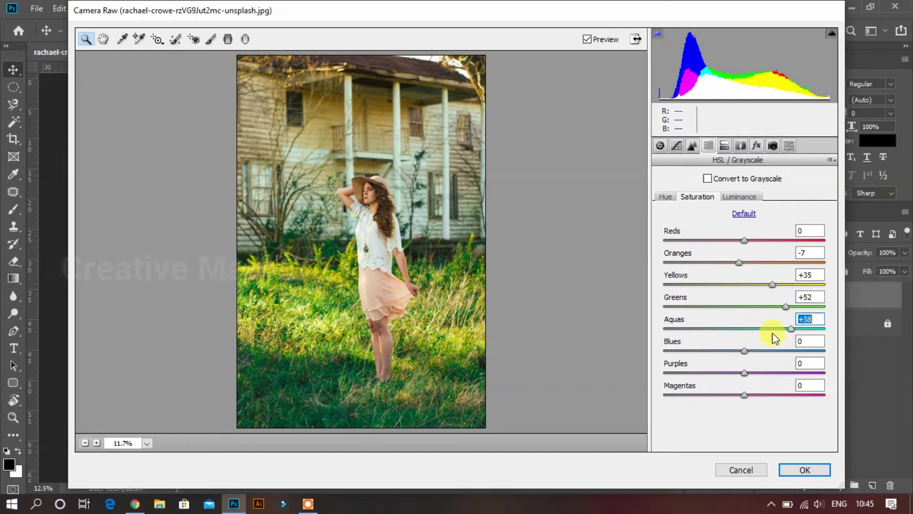
{"action": "mouse_move", "coordinate": [710, 352]}
{"action": "left_mouse_down"}
{"action": "mouse_move", "coordinate": [795, 374]}
{"action": "mouse_move", "coordinate": [673, 372]}
{"action": "mouse_move", "coordinate": [794, 392]}
{"action": "mouse_move", "coordinate": [761, 395]}
{"action": "left_mouse_up"}
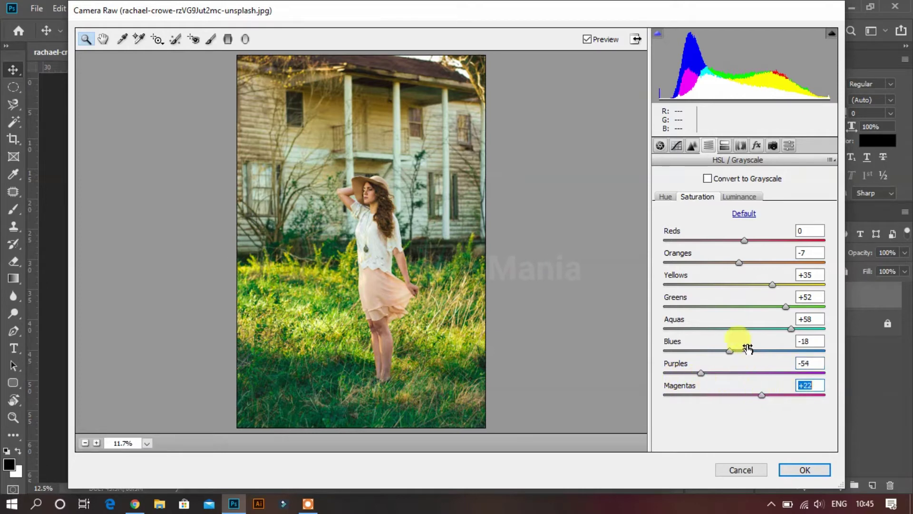
- Set luminance: oranges +33, greens +62, aquas +81, blues -38, purples +46, magentas -32
{"action": "left_click", "coordinate": [739, 196]}
{"action": "mouse_move", "coordinate": [745, 262]}
{"action": "left_mouse_down"}
{"action": "mouse_move", "coordinate": [801, 266]}
{"action": "mouse_move", "coordinate": [783, 272]}
{"action": "mouse_move", "coordinate": [785, 285]}
{"action": "mouse_move", "coordinate": [743, 285]}
{"action": "mouse_move", "coordinate": [793, 306]}
{"action": "left_mouse_up"}
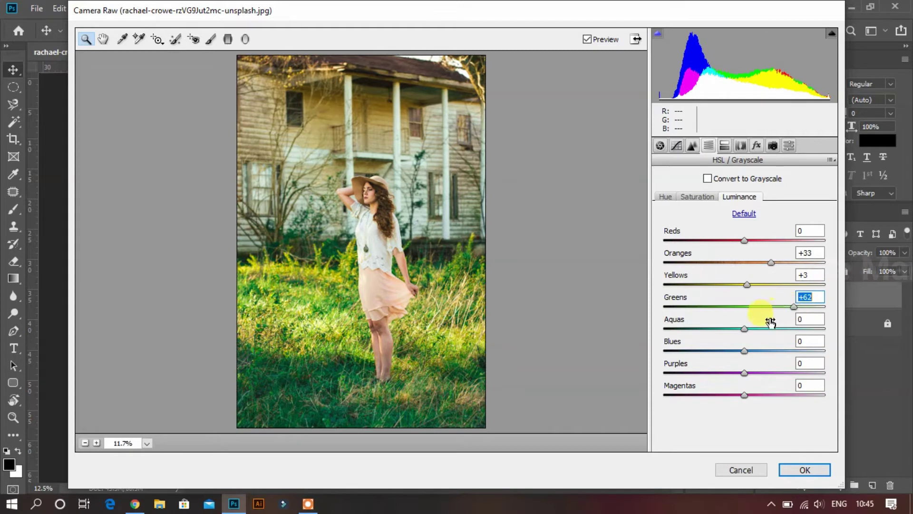
{"action": "left_click_drag", "start_coordinate": [745, 328], "coordinate": [801, 333]}
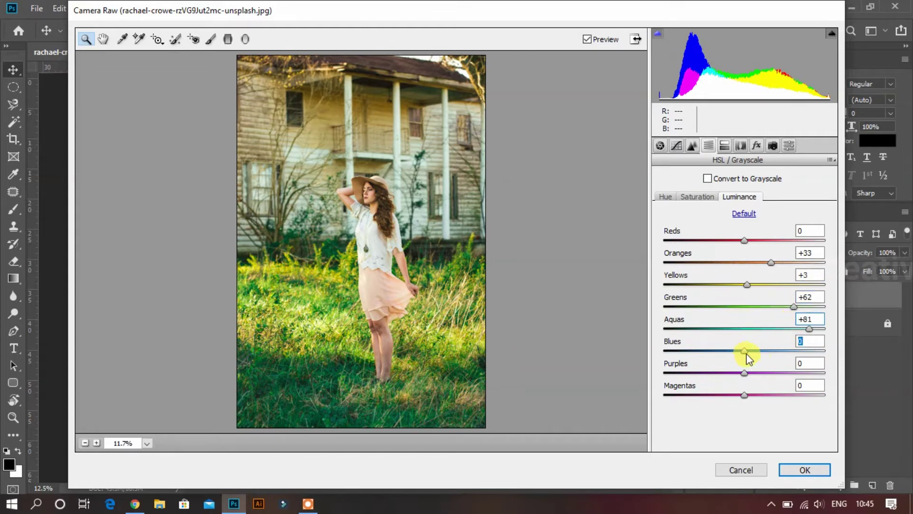
{"action": "left_click_drag", "start_coordinate": [747, 354], "coordinate": [735, 347]}
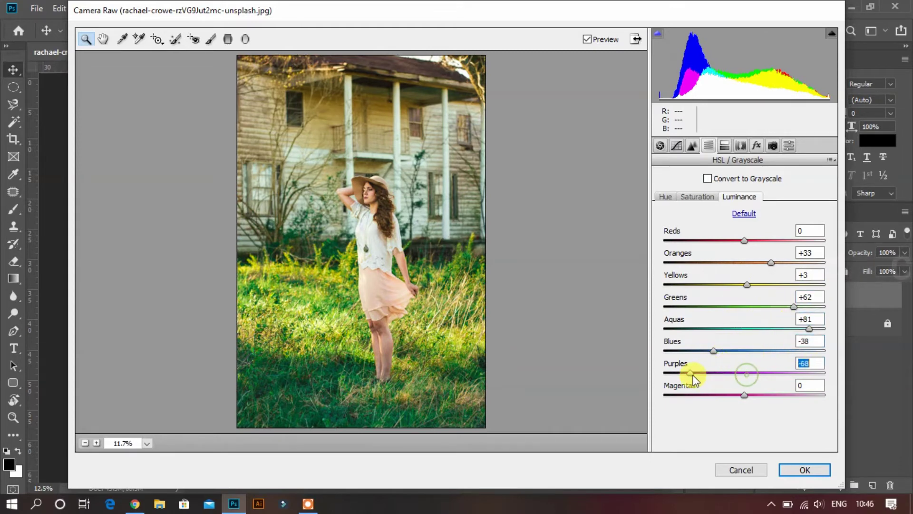
{"action": "mouse_move", "coordinate": [693, 376]}
{"action": "left_mouse_down"}
{"action": "mouse_move", "coordinate": [782, 374]}
{"action": "mouse_move", "coordinate": [701, 396]}
{"action": "left_mouse_up"}
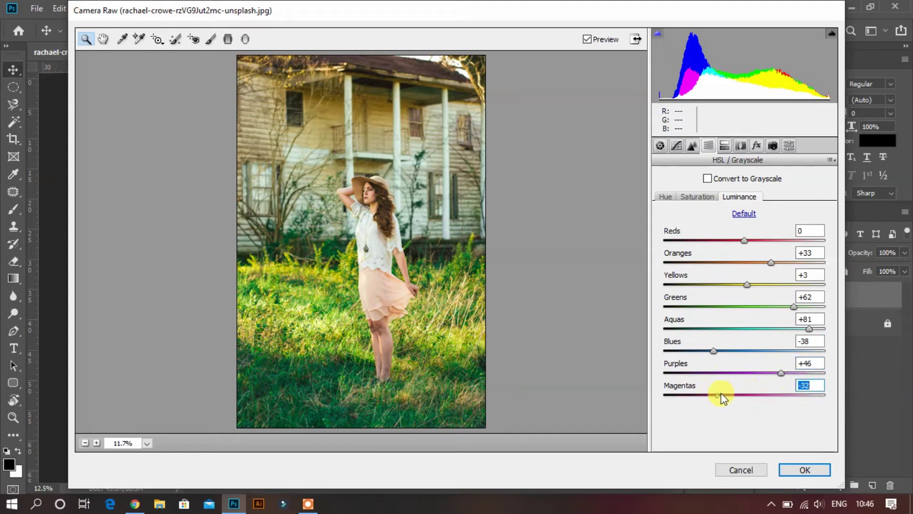
{"action": "left_click", "coordinate": [693, 145]}
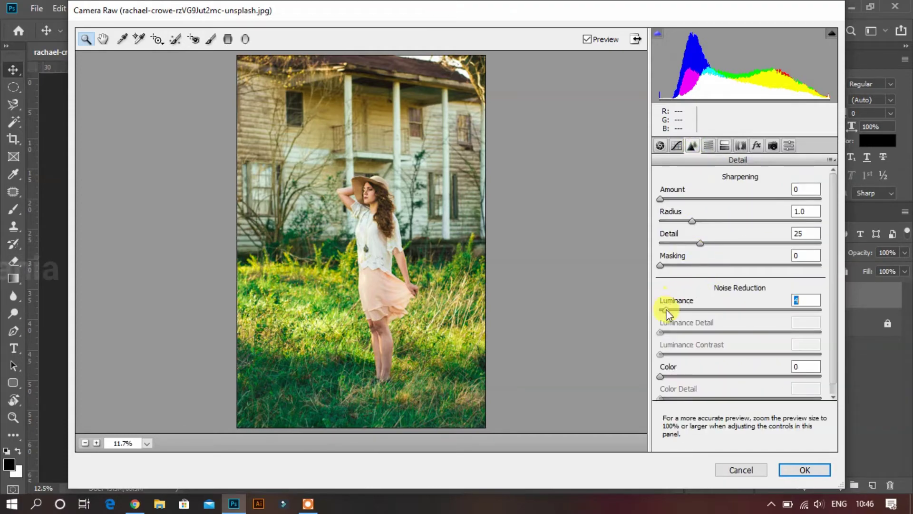
- Apply the first grade, then start a second Camera Raw pass with temperature +1 and lower contrast
{"action": "left_click", "coordinate": [794, 469]}
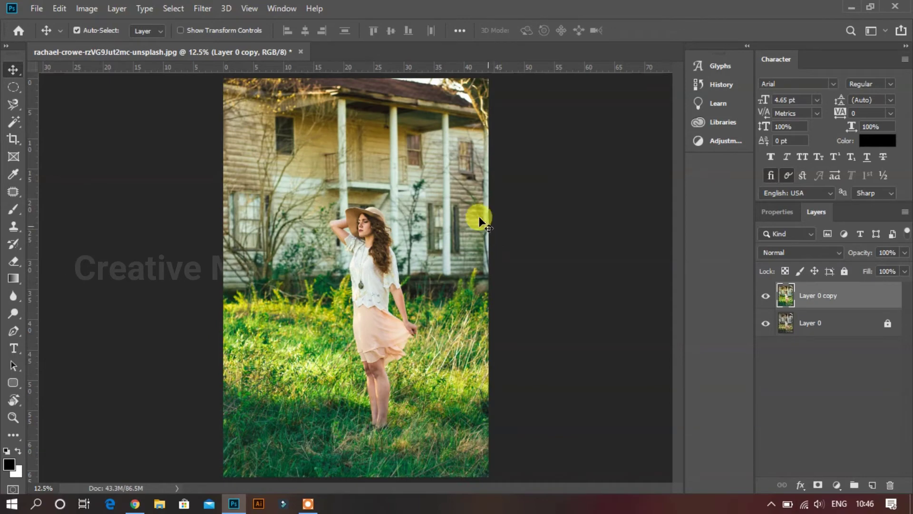
{"action": "left_click", "coordinate": [202, 8]}
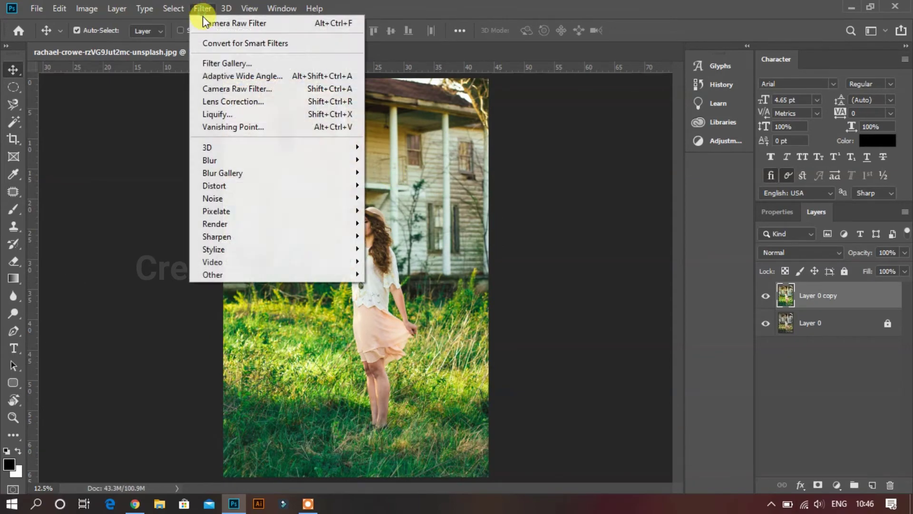
{"action": "left_click", "coordinate": [257, 88]}
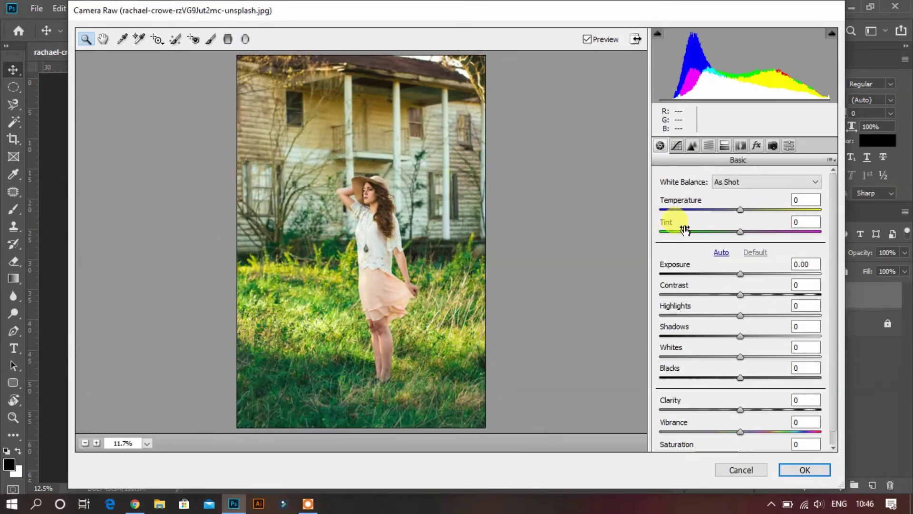
{"action": "left_click", "coordinate": [744, 209]}
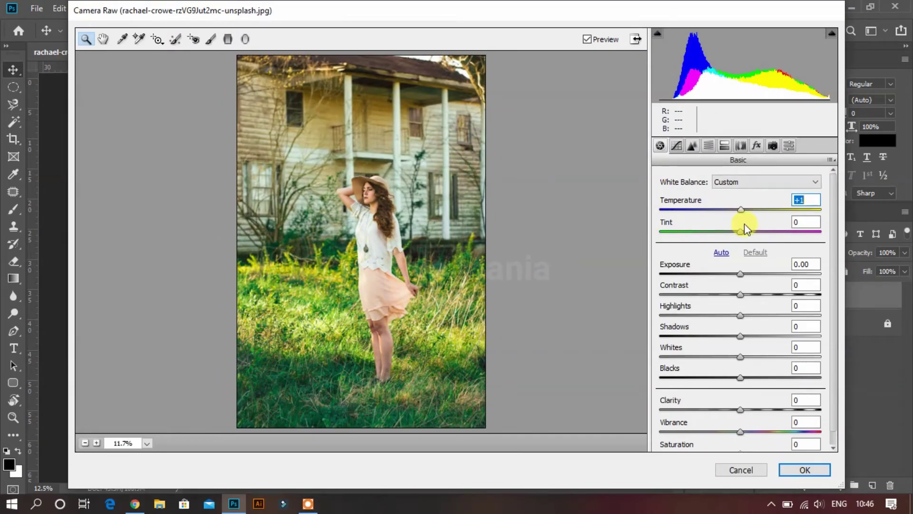
{"action": "left_click_drag", "start_coordinate": [743, 295], "coordinate": [704, 284]}
- Lower the Oranges, Greens and Aquas hues and push Magentas toward red
{"action": "left_click", "coordinate": [708, 145]}
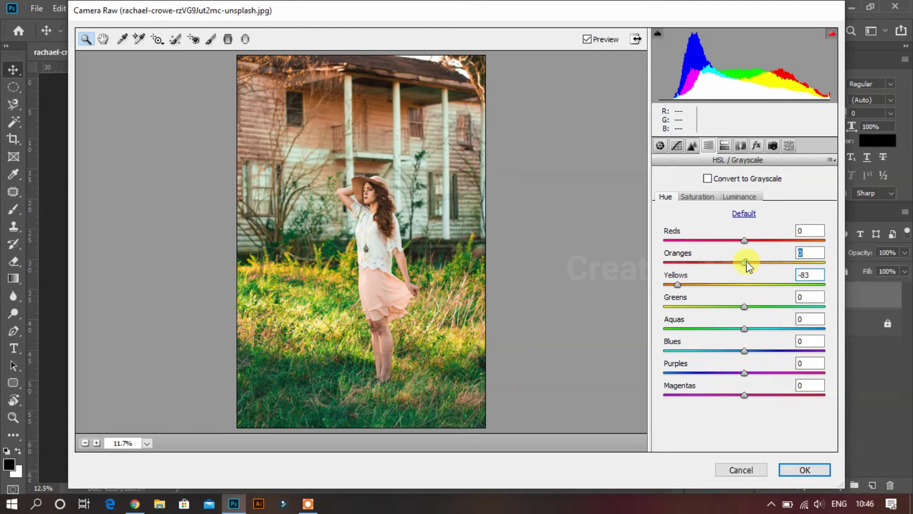
{"action": "left_click_drag", "start_coordinate": [745, 262], "coordinate": [727, 262]}
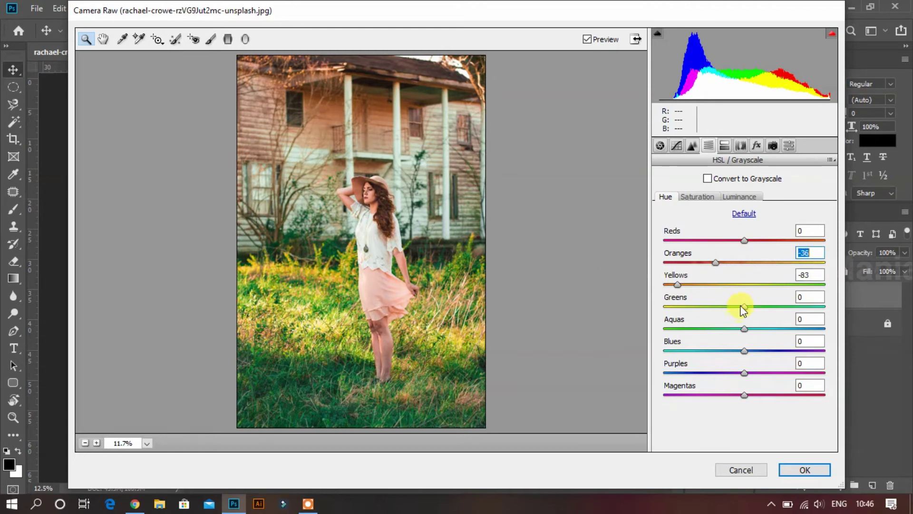
{"action": "left_click_drag", "start_coordinate": [744, 307], "coordinate": [674, 300]}
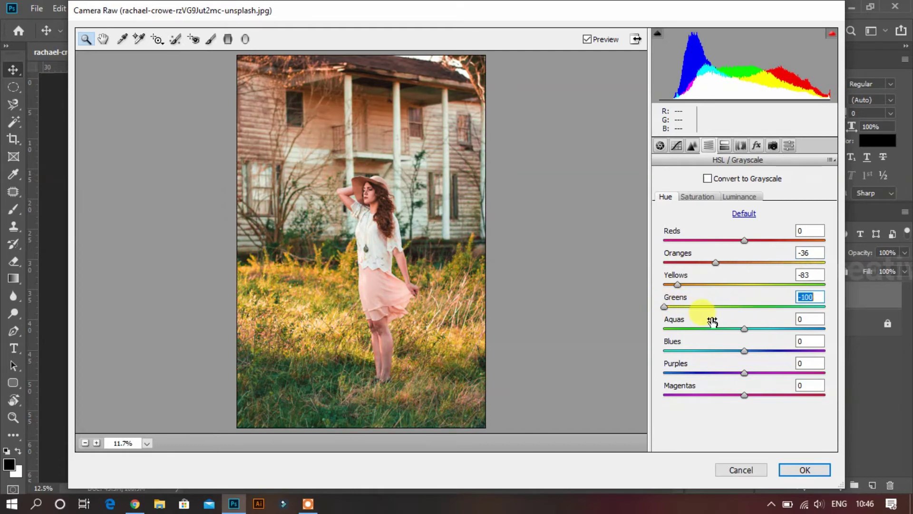
{"action": "left_click_drag", "start_coordinate": [745, 328], "coordinate": [698, 328]}
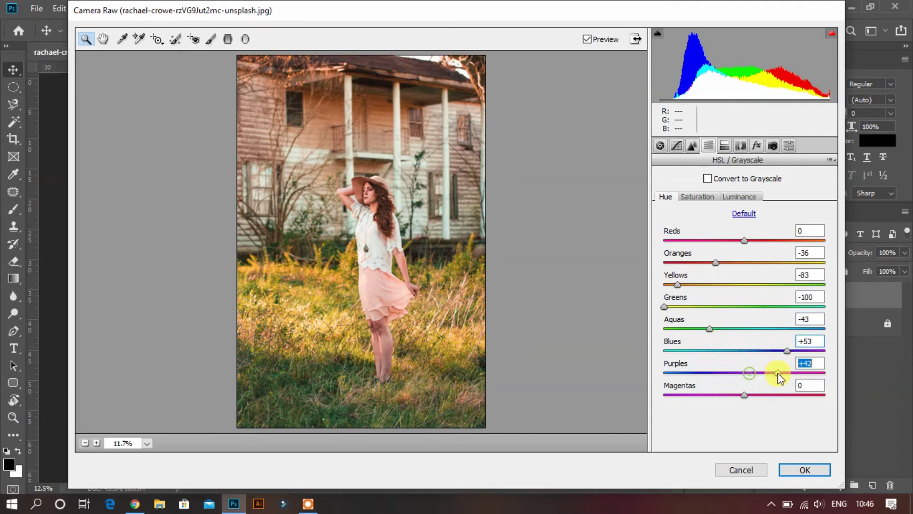
{"action": "left_click_drag", "start_coordinate": [748, 393], "coordinate": [767, 394]}
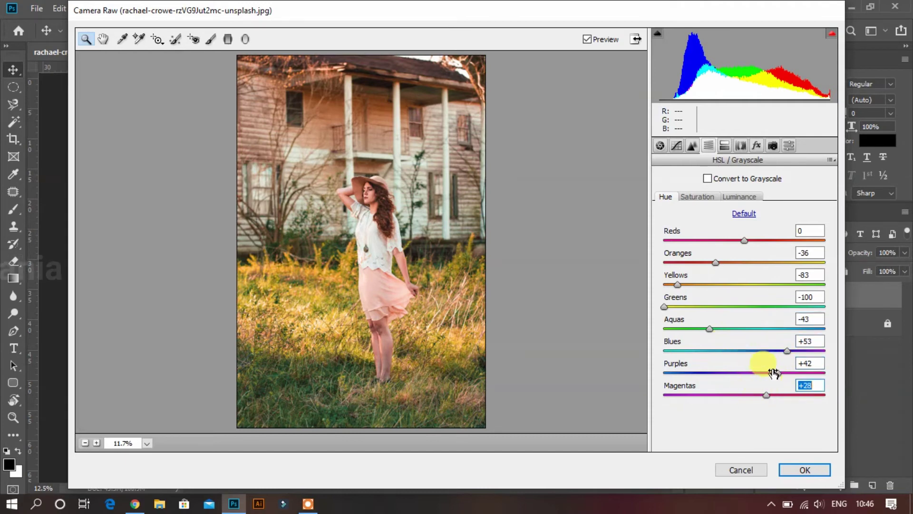
{"action": "left_click", "coordinate": [768, 373]}
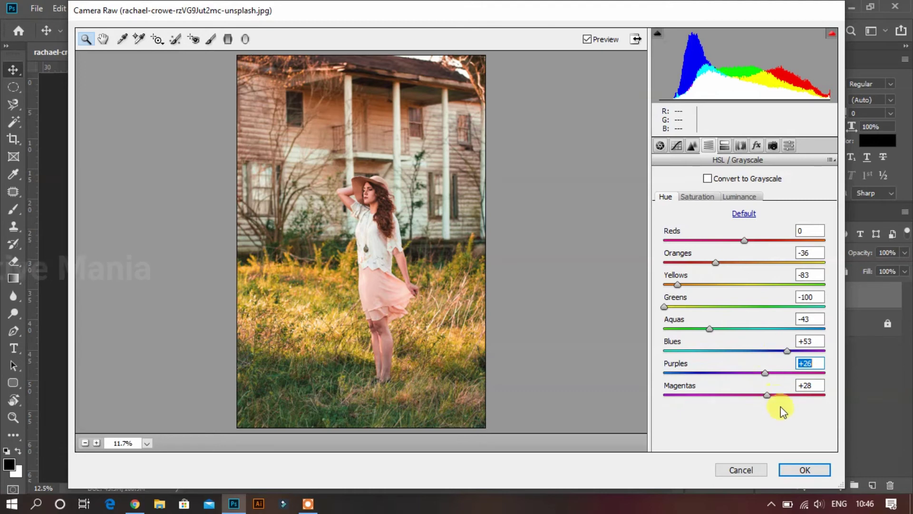
- Set luminance with oranges +14 and aquas -35, then apply the second Camera Raw pass
{"action": "left_click", "coordinate": [740, 197]}
{"action": "left_click_drag", "start_coordinate": [744, 263], "coordinate": [756, 263]}
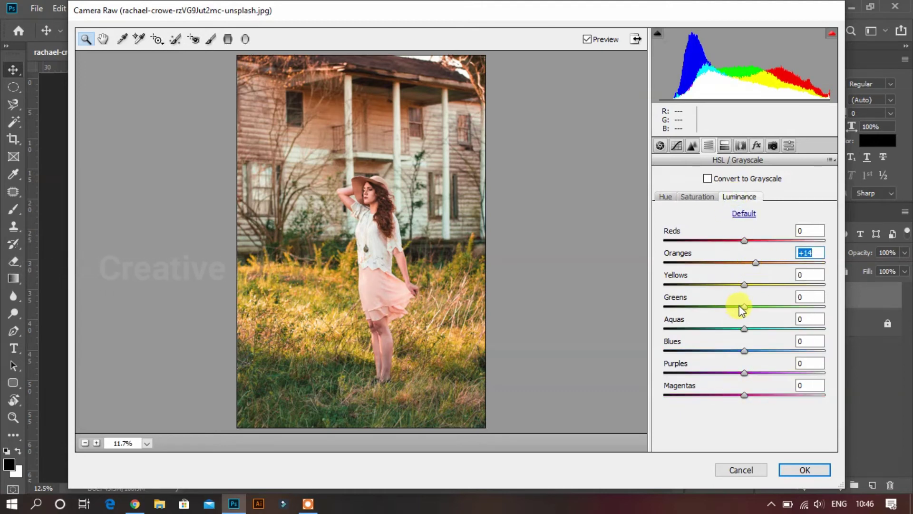
{"action": "mouse_move", "coordinate": [743, 307]}
{"action": "left_mouse_down"}
{"action": "mouse_move", "coordinate": [729, 300]}
{"action": "mouse_move", "coordinate": [716, 329]}
{"action": "left_mouse_up"}
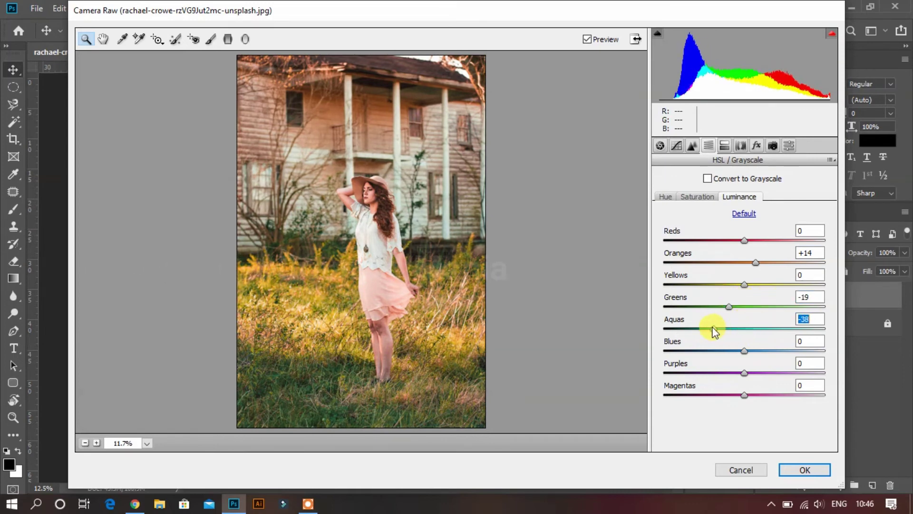
{"action": "left_click_drag", "start_coordinate": [745, 373], "coordinate": [754, 373]}
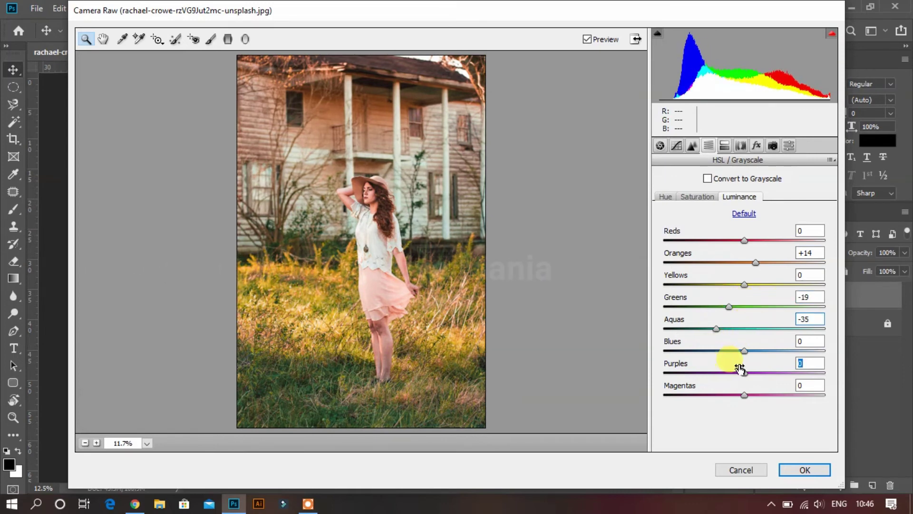
{"action": "left_click", "coordinate": [801, 470]}
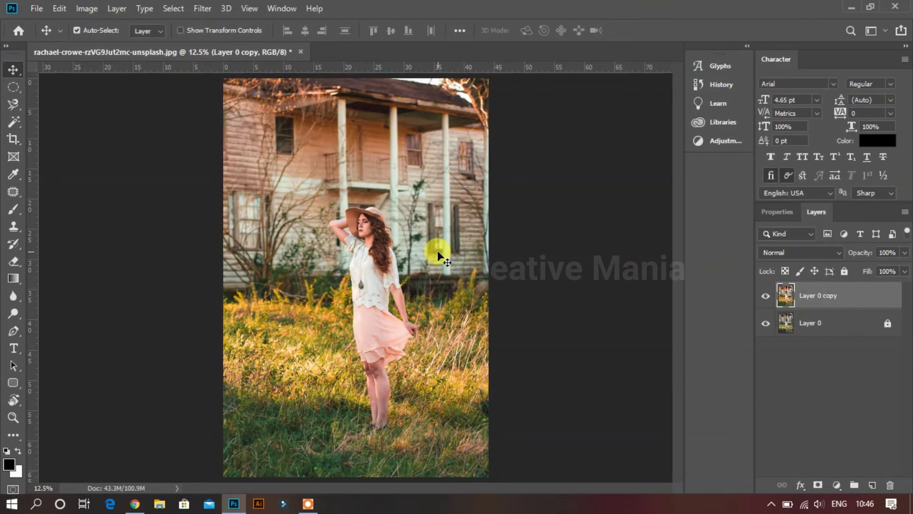
- Select the Brush tool and enlarge it to about 1300 px at 31% opacity
{"action": "scroll", "coordinate": [388, 250], "scroll_direction": "up", "scroll_amount": 5}
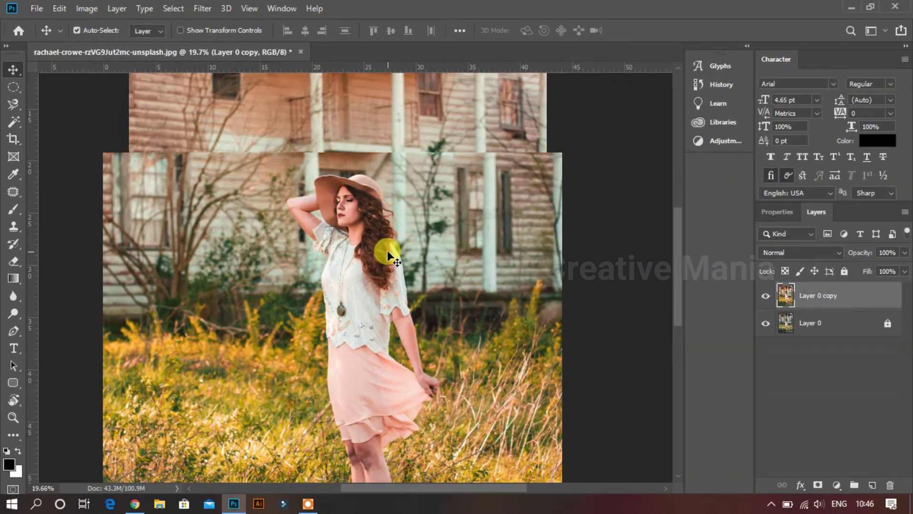
{"action": "scroll", "coordinate": [387, 250], "scroll_direction": "down", "scroll_amount": 3}
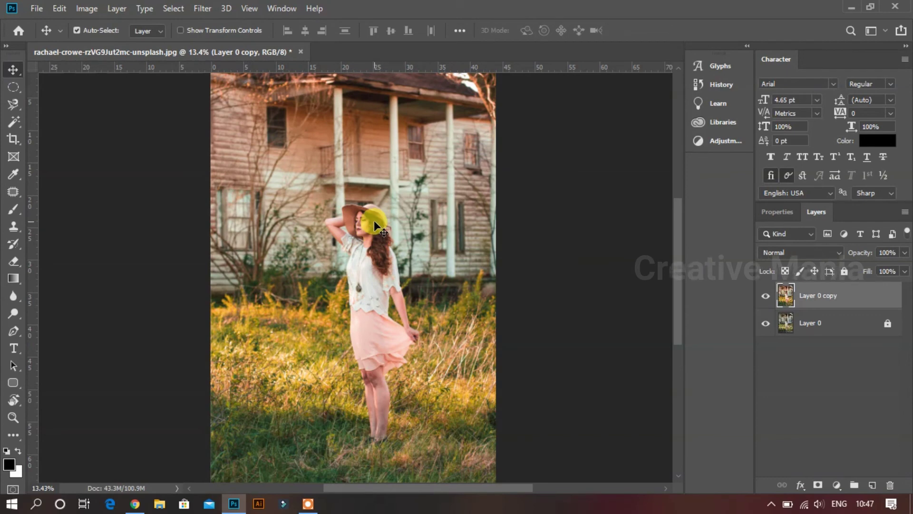
{"action": "key", "text": "b"}
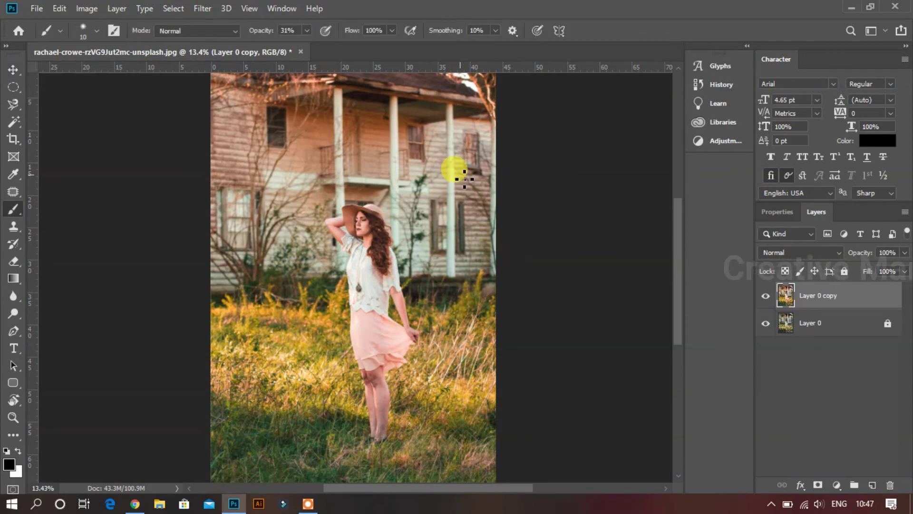
{"action": "key", "text": "bracketright"}
{"action": "key", "text": "bracketright"}
{"action": "key", "text": "bracketright"}
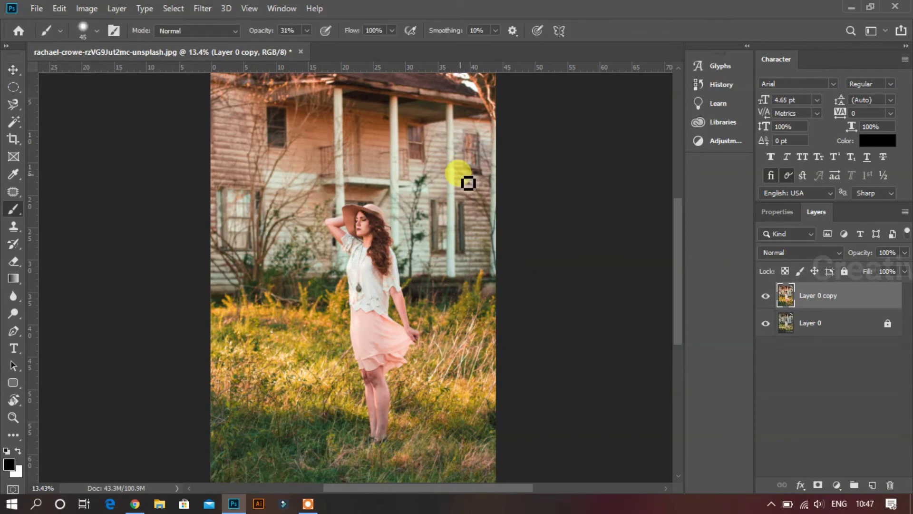
{"action": "key", "text": "bracketright"}
{"action": "key", "text": "bracketright"}
{"action": "key", "text": "bracketright"}
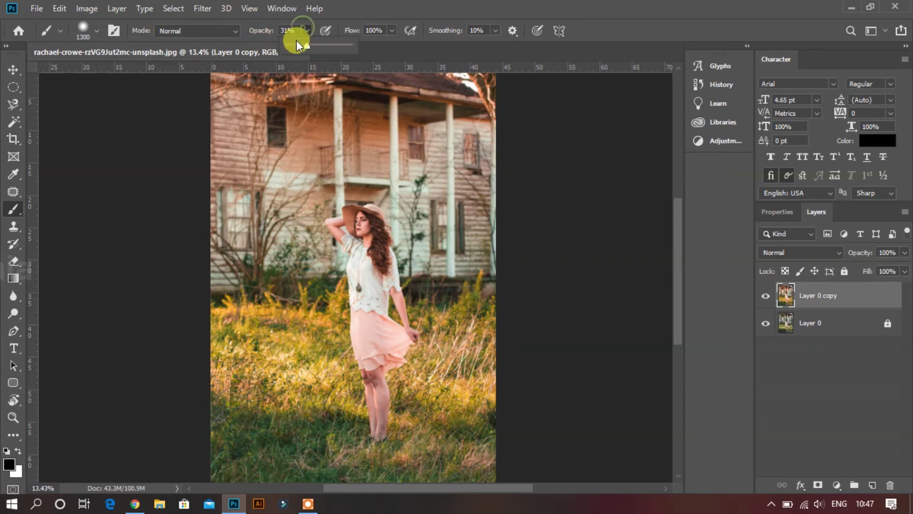
{"action": "left_click_drag", "start_coordinate": [307, 46], "coordinate": [304, 47]}
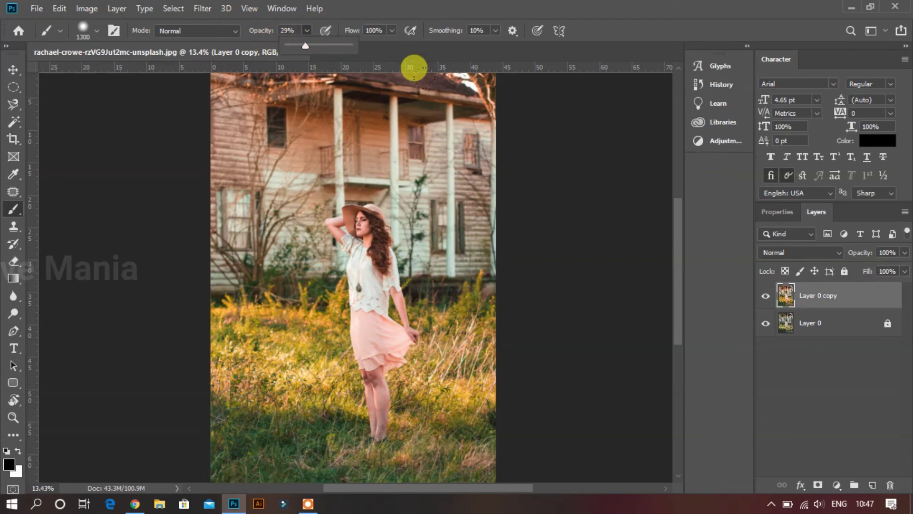
{"action": "mouse_move", "coordinate": [411, 50]}
{"action": "left_mouse_down"}
{"action": "mouse_move", "coordinate": [265, 41]}
{"action": "mouse_move", "coordinate": [184, 204]}
{"action": "mouse_move", "coordinate": [173, 427]}
{"action": "mouse_move", "coordinate": [408, 285]}
{"action": "mouse_move", "coordinate": [414, 18]}
{"action": "mouse_move", "coordinate": [248, 241]}
{"action": "mouse_move", "coordinate": [310, 318]}
{"action": "mouse_move", "coordinate": [593, 238]}
{"action": "left_mouse_up"}
{"action": "key", "text": "ctrl+z"}
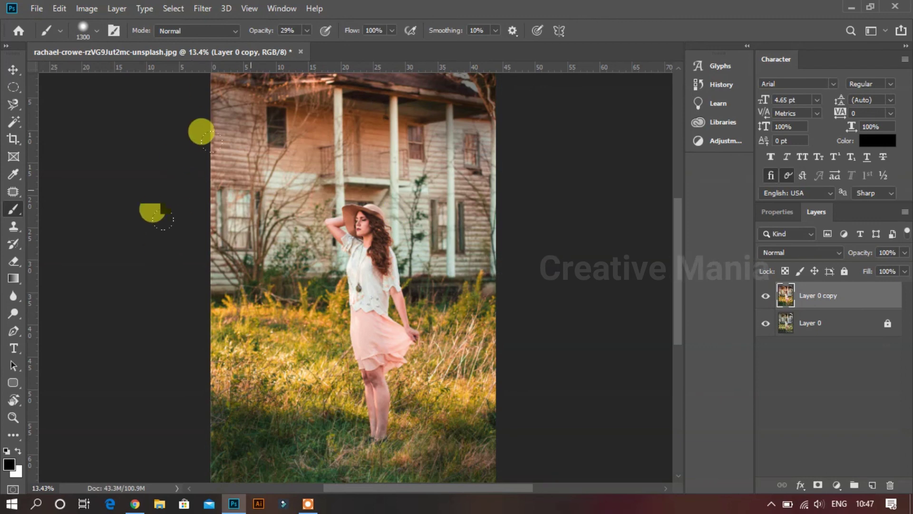
{"action": "scroll", "coordinate": [533, 245], "scroll_direction": "down", "scroll_amount": 1}
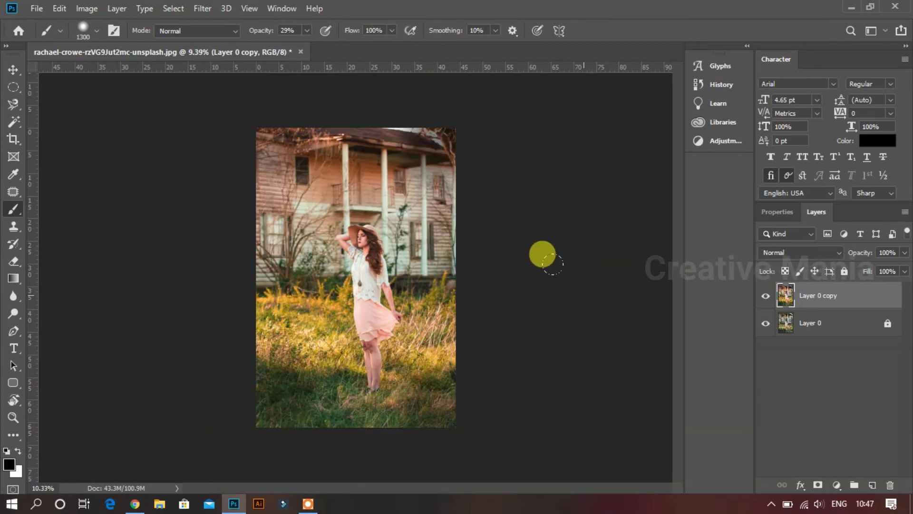
{"action": "left_click", "coordinate": [13, 70]}
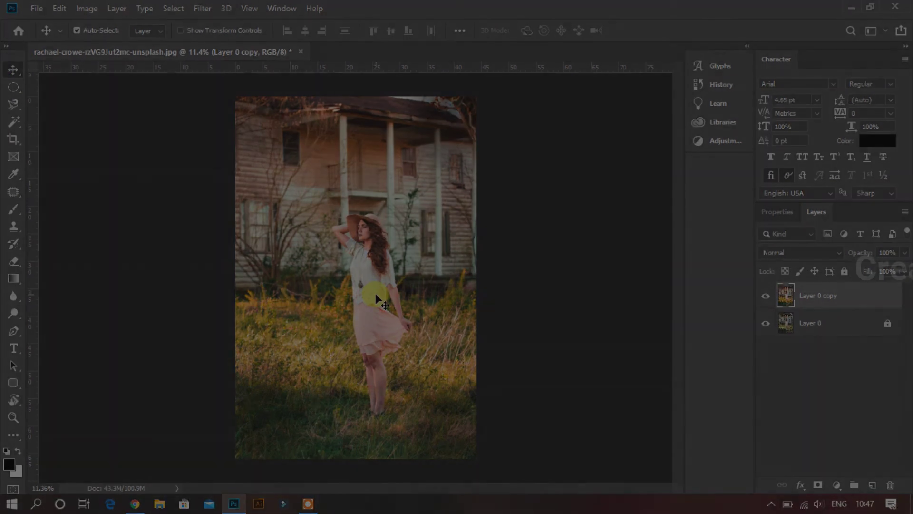